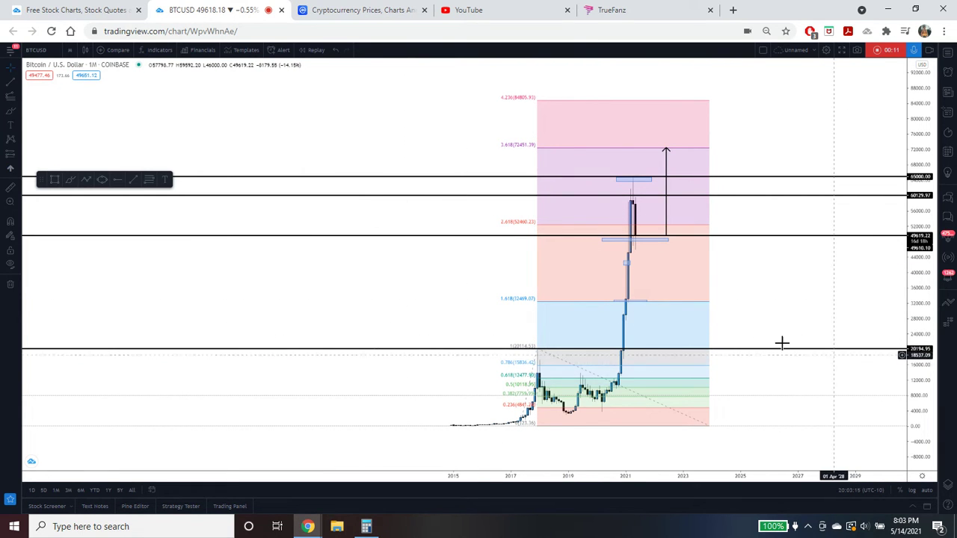
Nudge the lower level near 20,194, then lift the short current-price marker to about 50,055
left_click_drag(618, 346, 625, 356)
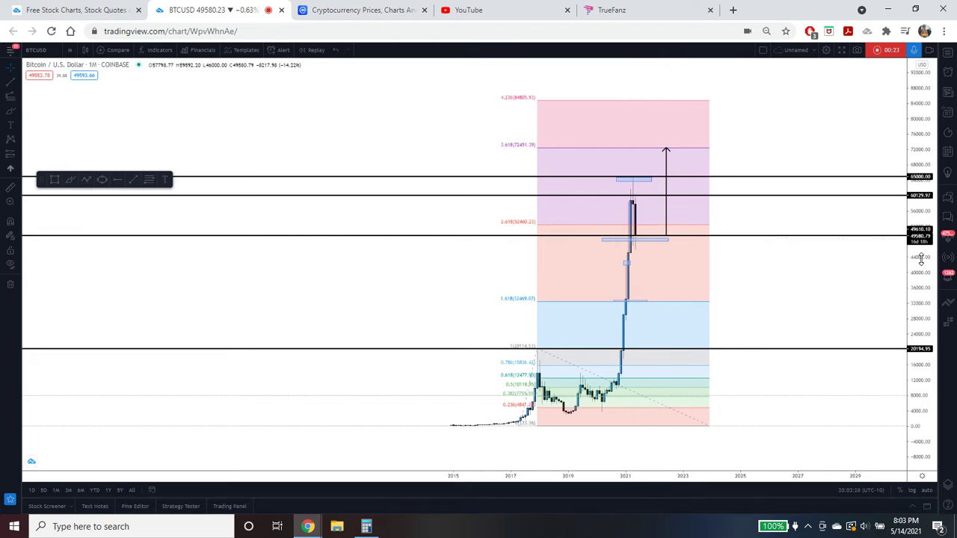
left_click(635, 240)
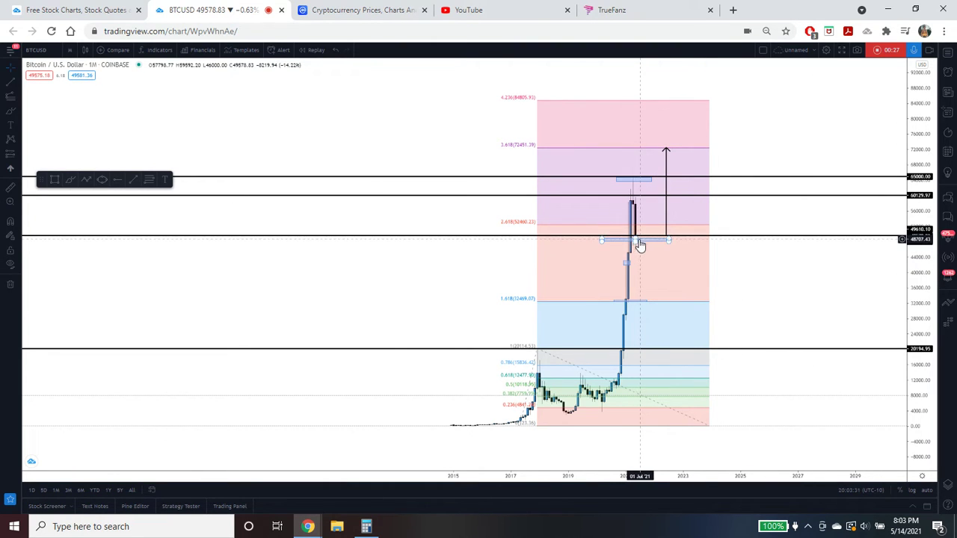
left_click(691, 274)
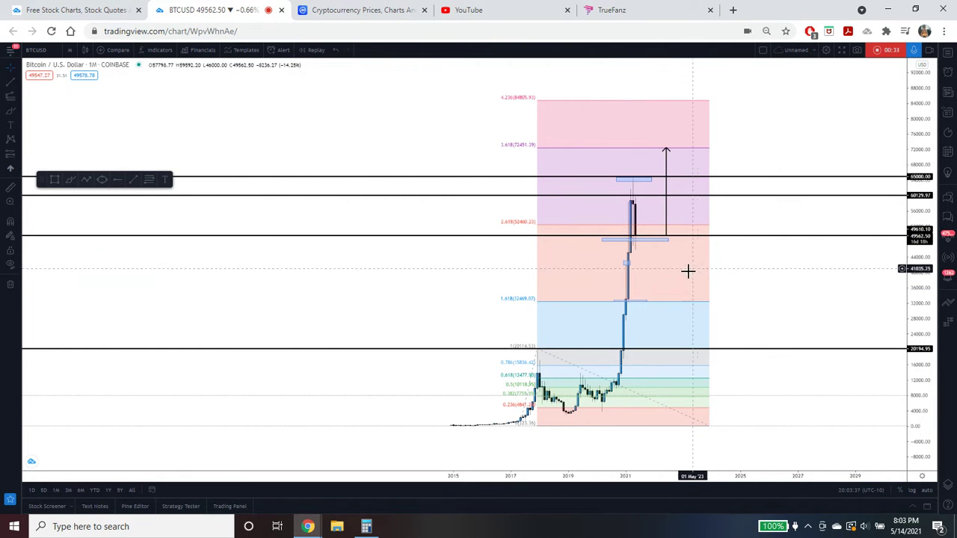
left_click(635, 240)
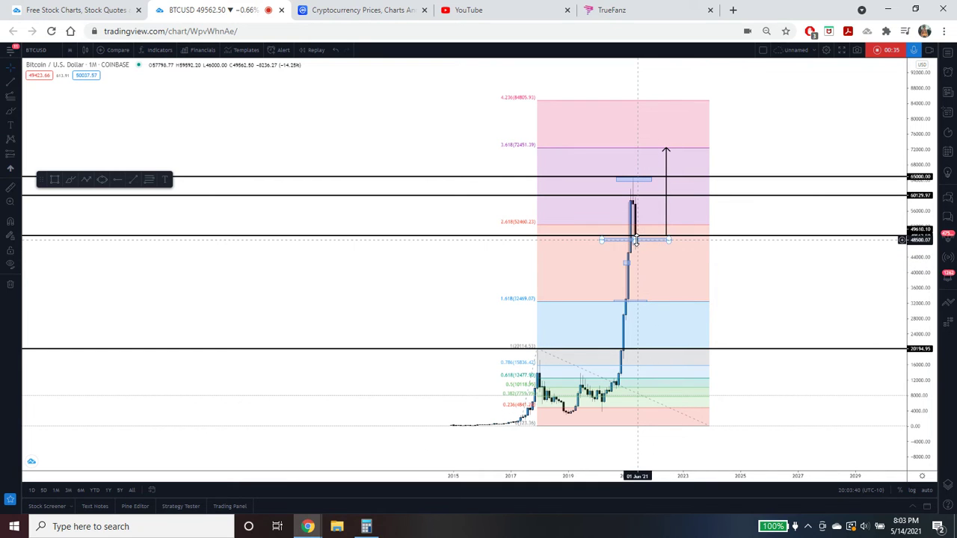
left_click_drag(635, 240, 634, 236)
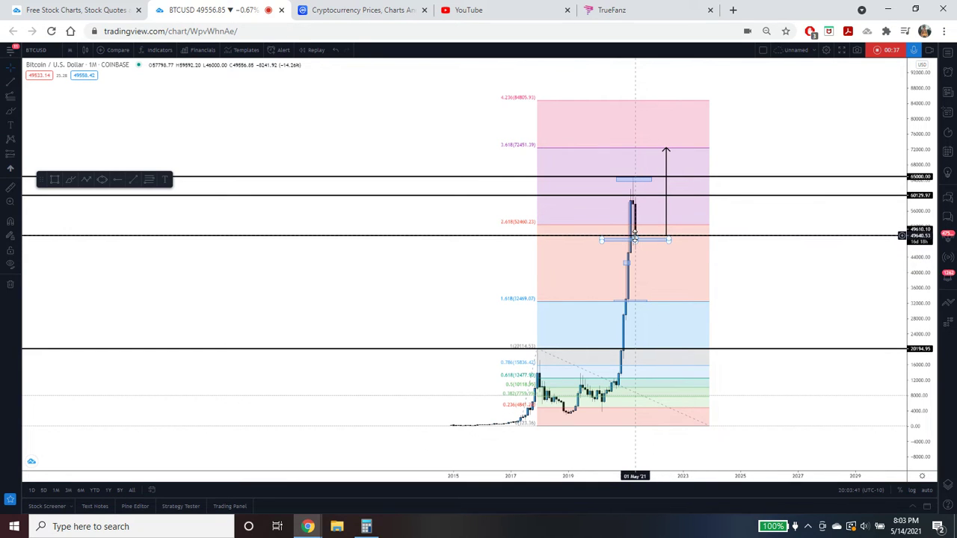
left_click(640, 232)
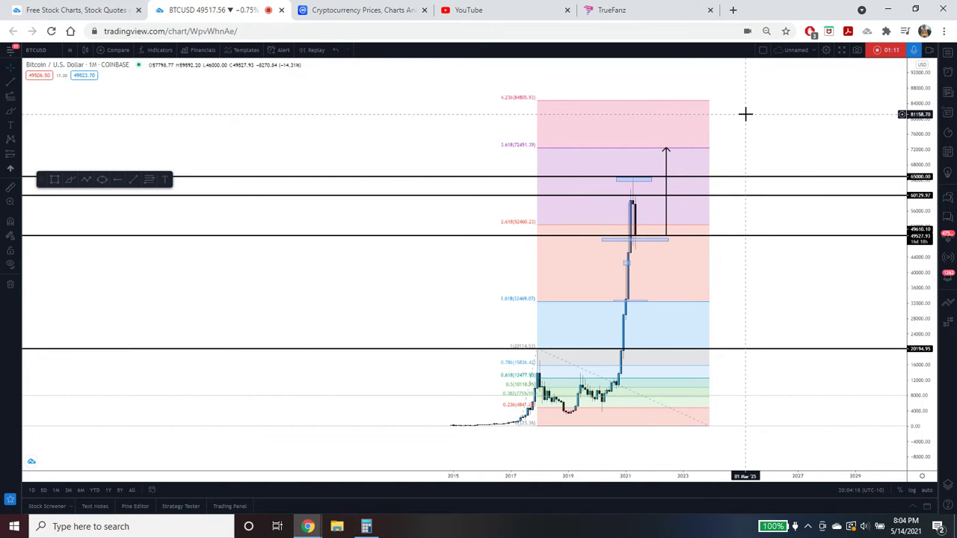
Zoom out the BTCUSD monthly chart to show more price history
scroll(742, 118, "down", 1)
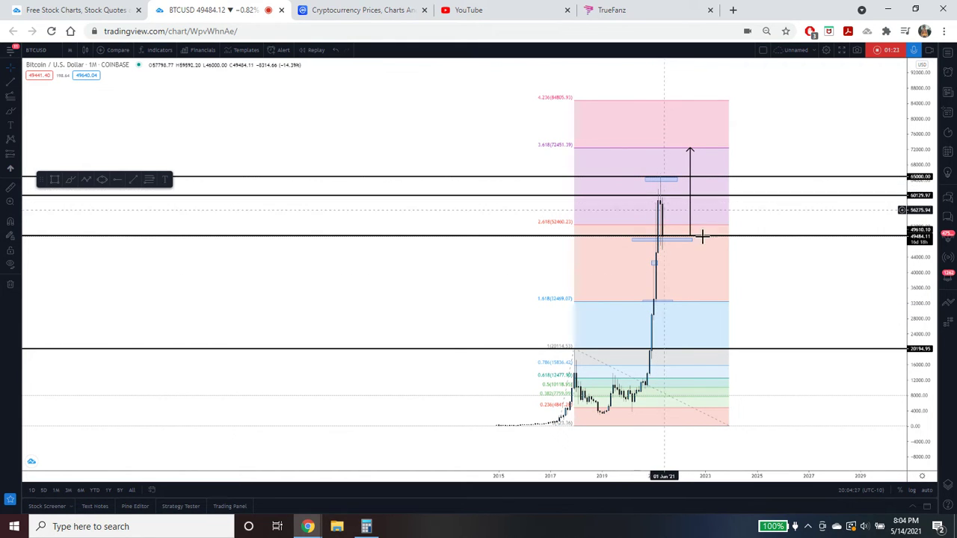
Switch the chart to ETHUSD from the watchlist, then hide the watchlist
left_click(949, 53)
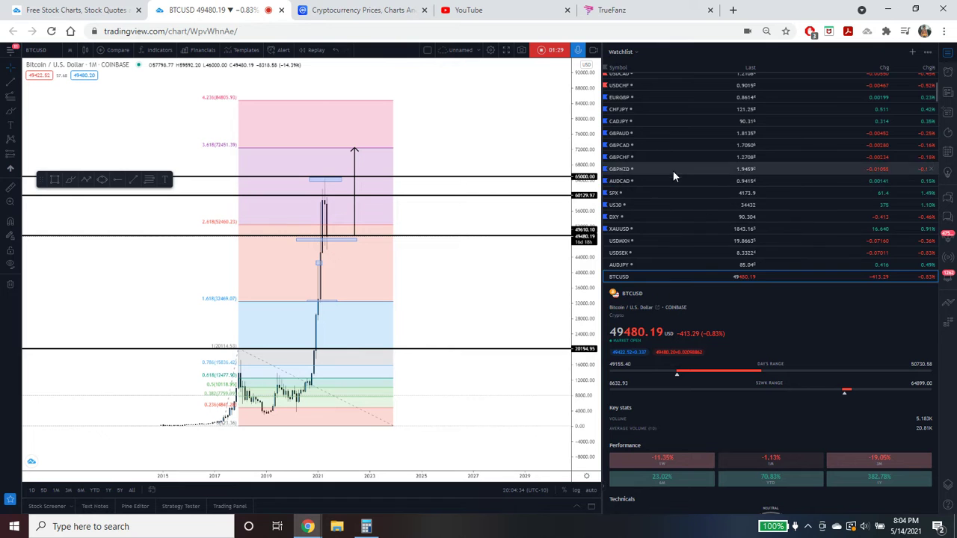
scroll(682, 278, "down", 1)
scroll(683, 283, "down", 3)
left_click(643, 226)
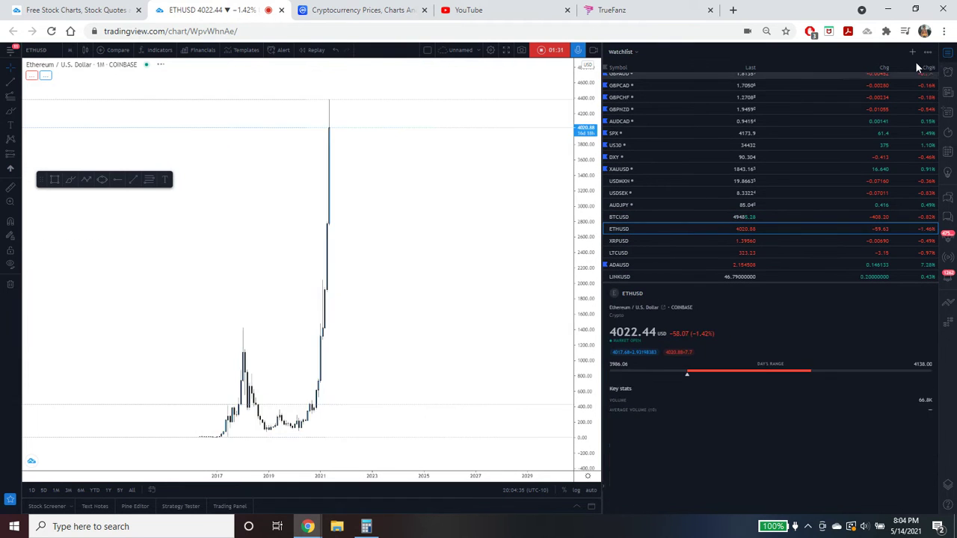
left_click(947, 56)
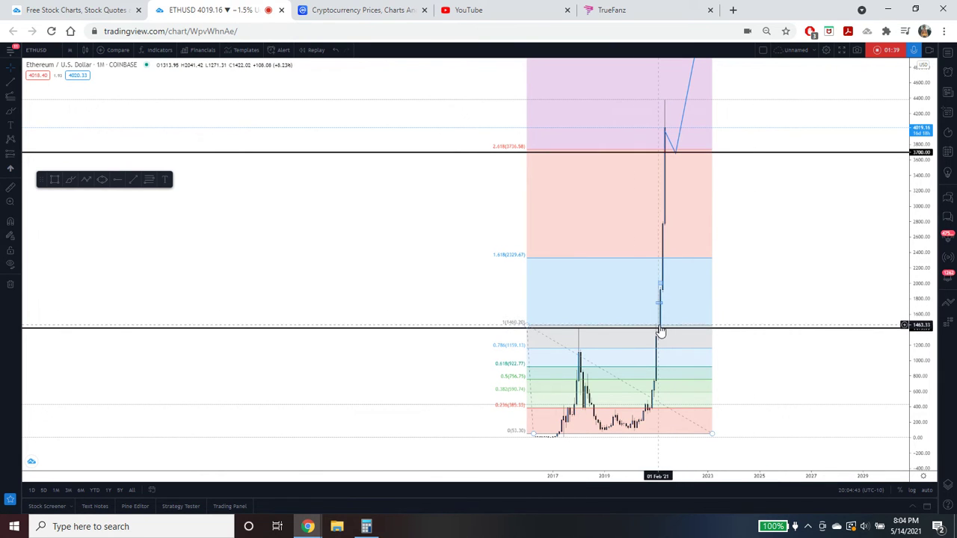
Move the lower level to 1419.99 and compress the price scale to fit all levels
left_click_drag(660, 327, 661, 337)
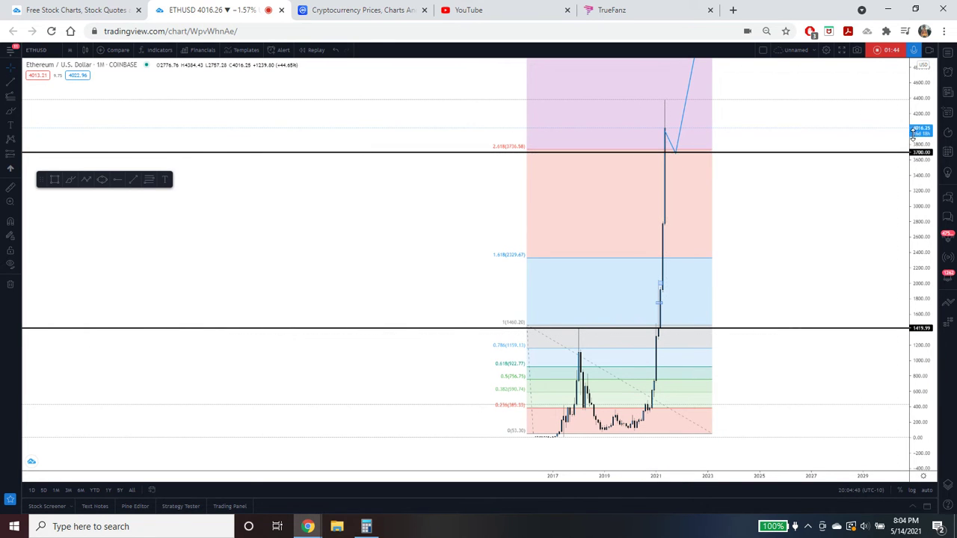
left_click_drag(912, 134, 892, 235)
left_click_drag(829, 250, 811, 278)
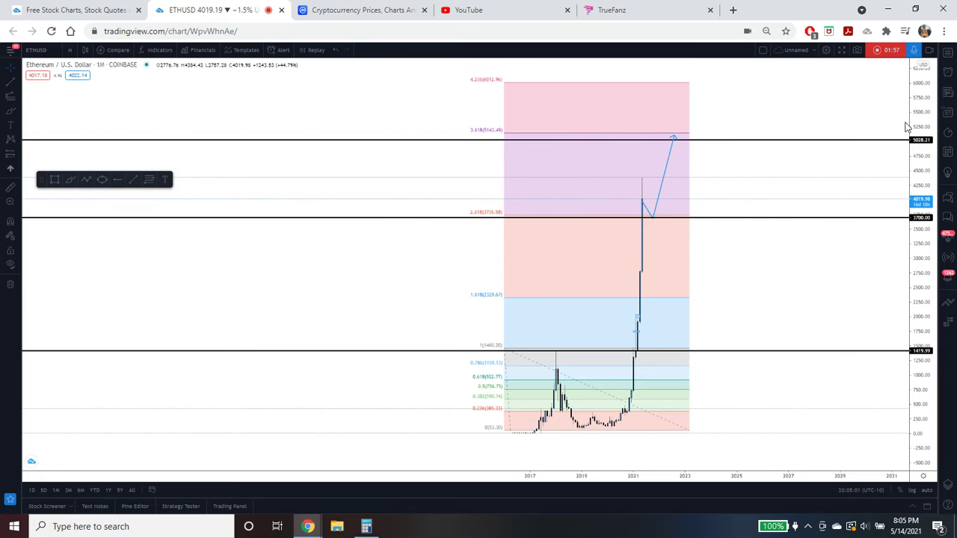
mouse_move(906, 127)
left_mouse_down()
mouse_move(882, 200)
mouse_move(867, 132)
mouse_move(811, 57)
left_mouse_up()
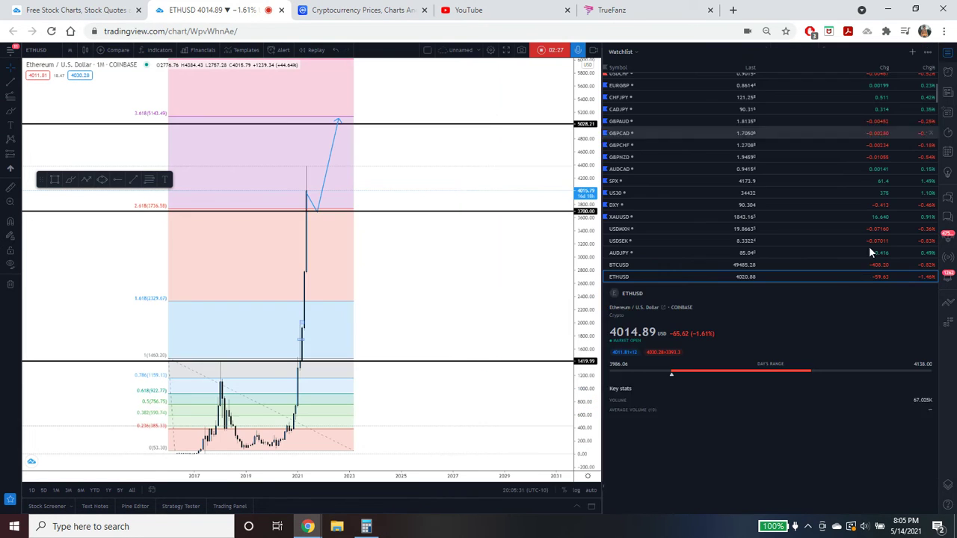
Show the watchlist with Ethereum's 52-week range and performance figures
left_click(948, 54)
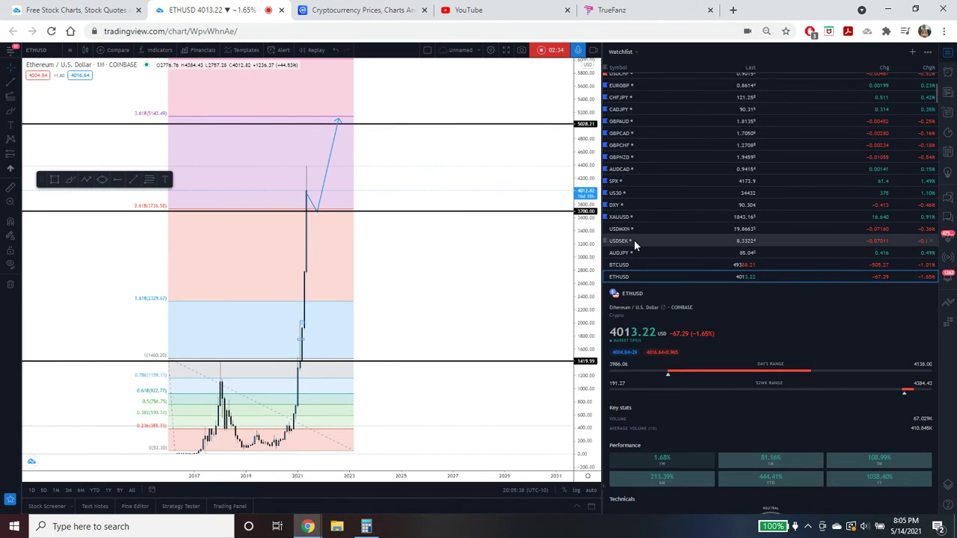
Load XRPUSD and compress the price scale to show the arrow toward 3.31
scroll(632, 267, "down", 2)
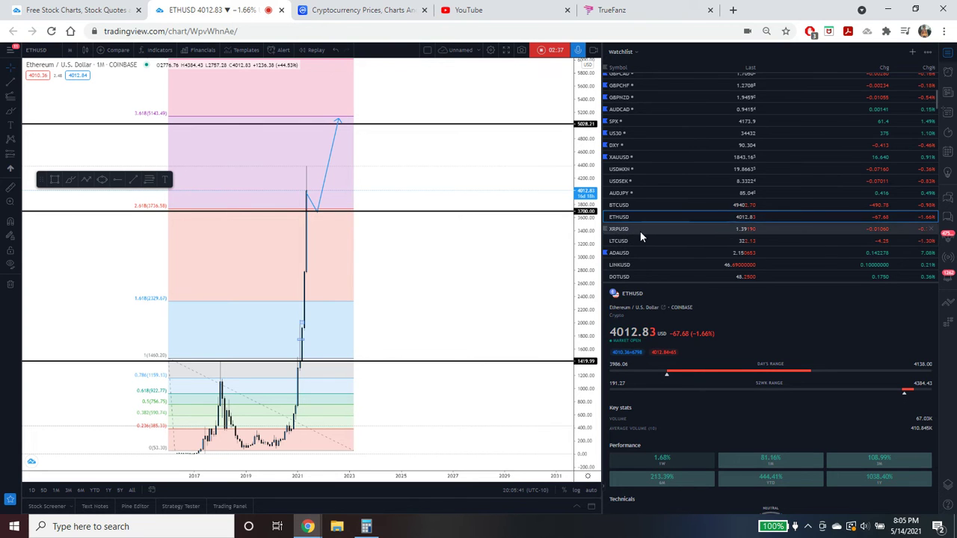
left_click(640, 229)
left_click(947, 51)
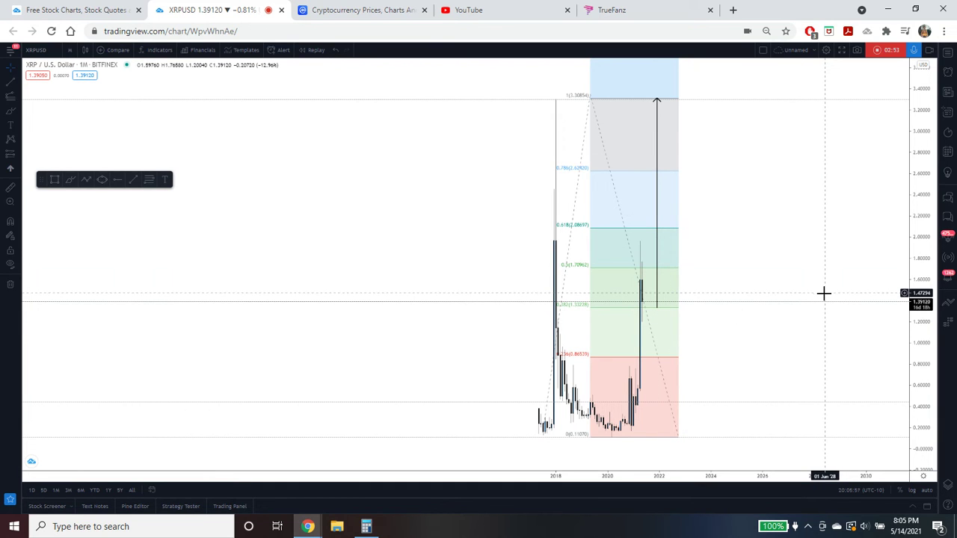
left_click_drag(910, 284, 910, 299)
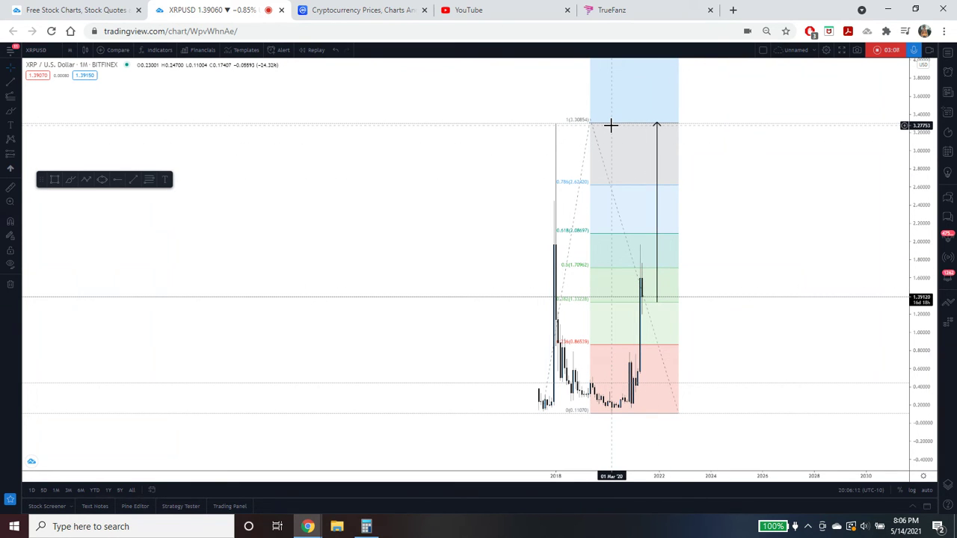
Load LTCUSD and compress the price scale so the arrow toward about 593 shows
left_click(948, 57)
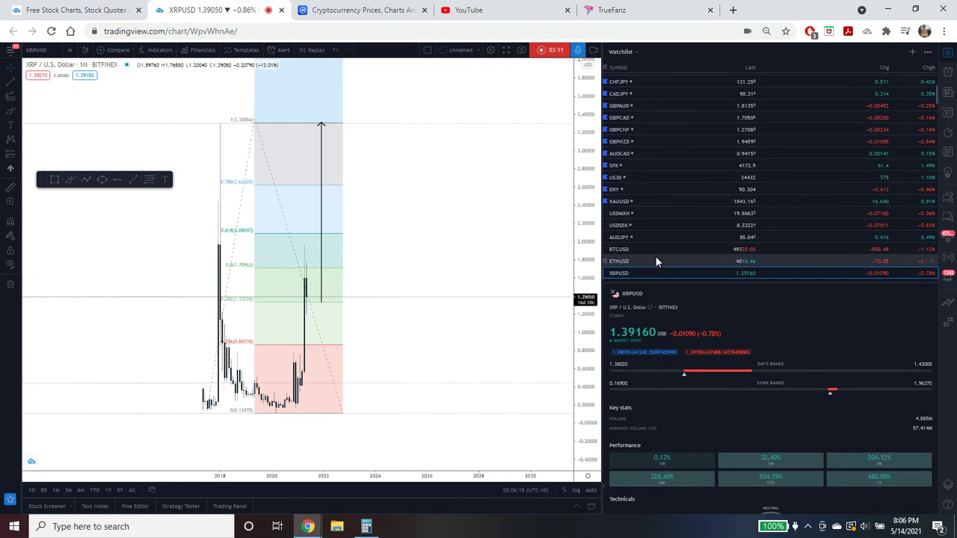
left_click(625, 228)
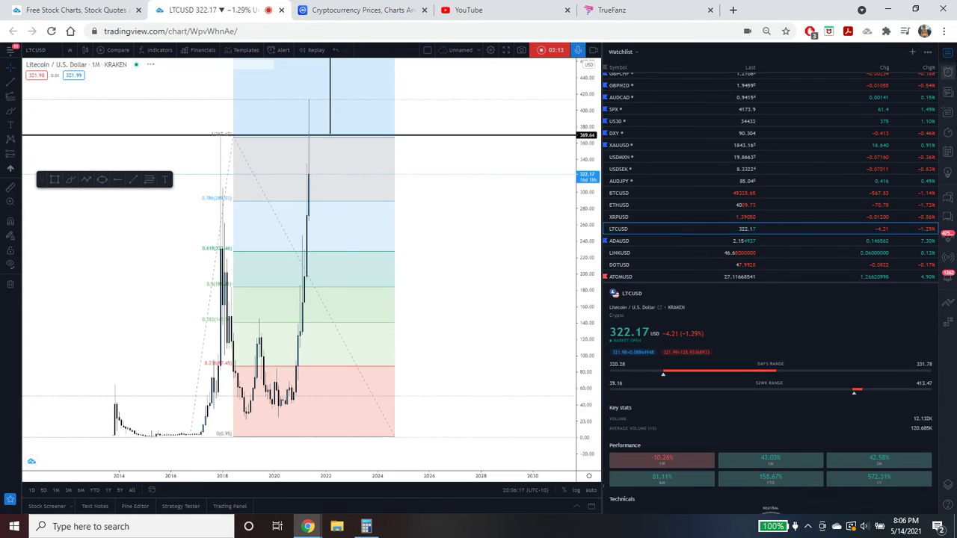
left_click(954, 63)
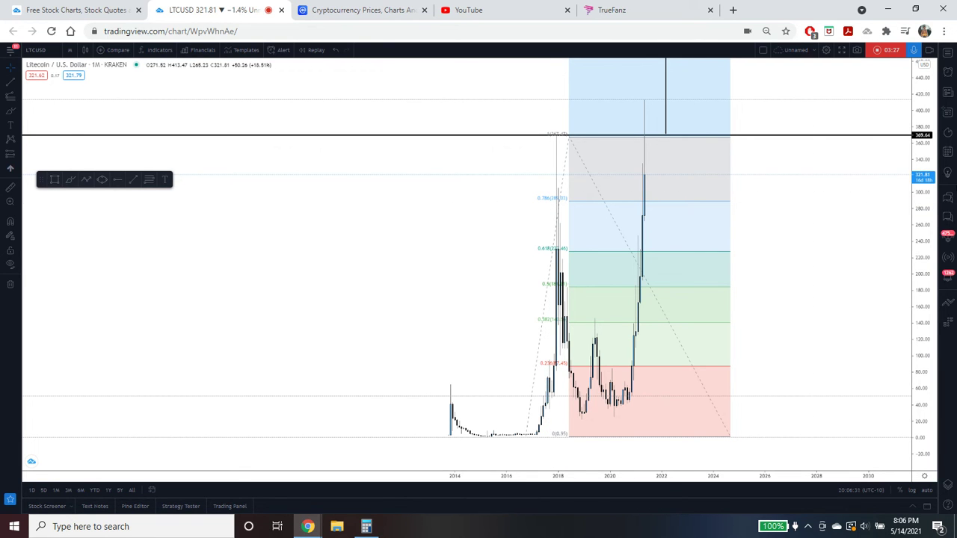
left_click_drag(908, 201, 903, 318)
left_click_drag(831, 295, 814, 337)
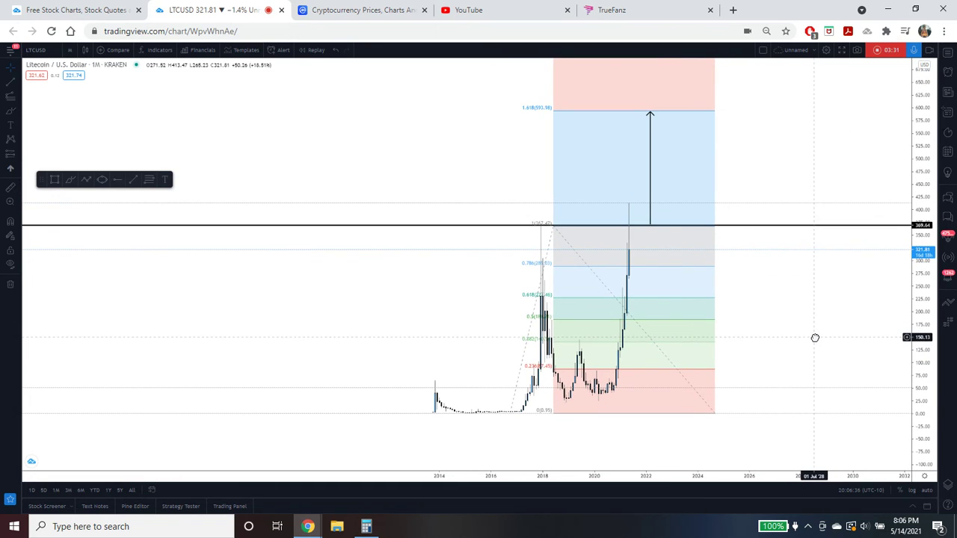